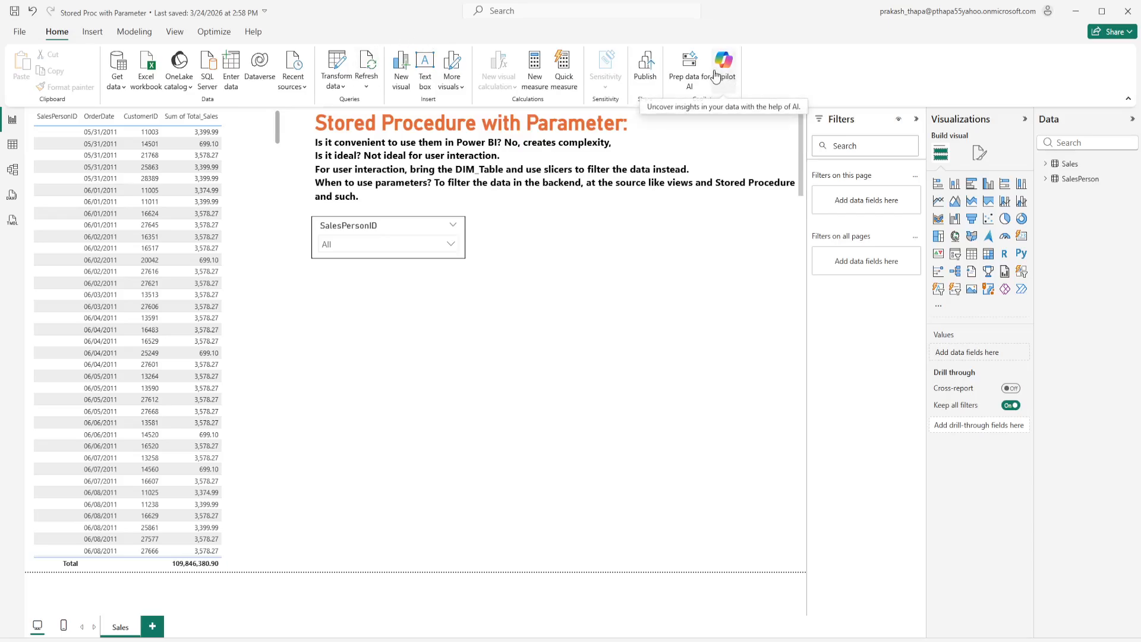
# Step: Save and publish the report to the AdventureWorksSales workspace, replacing the existing 'Stored Proc with Parameter' dataset
pyautogui.click(647, 69)
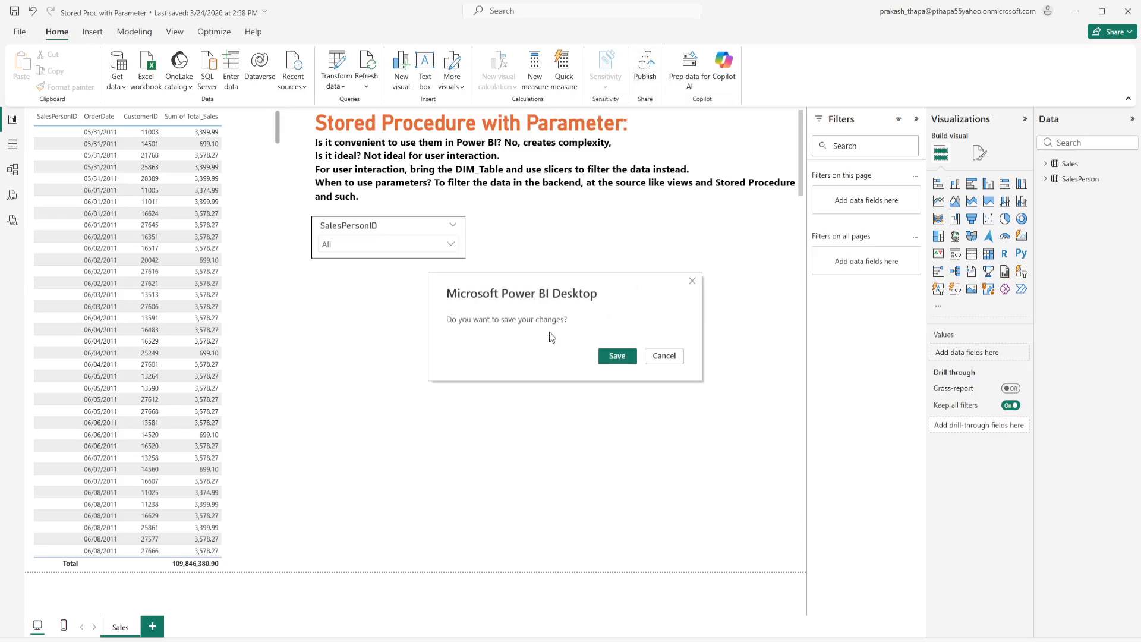
pyautogui.click(611, 359)
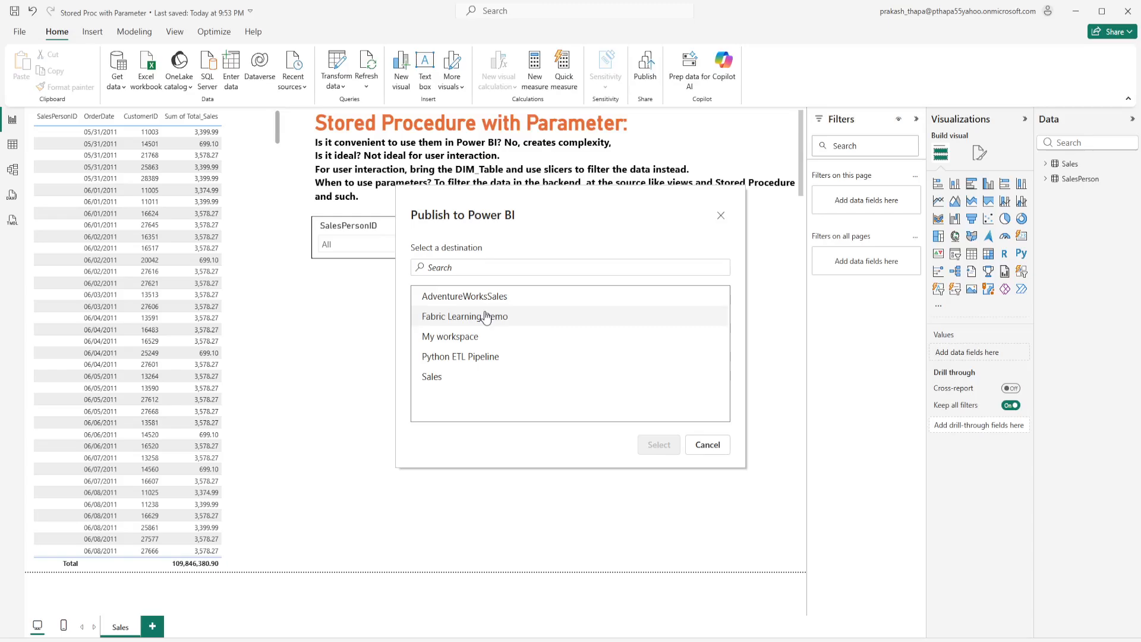
pyautogui.click(454, 298)
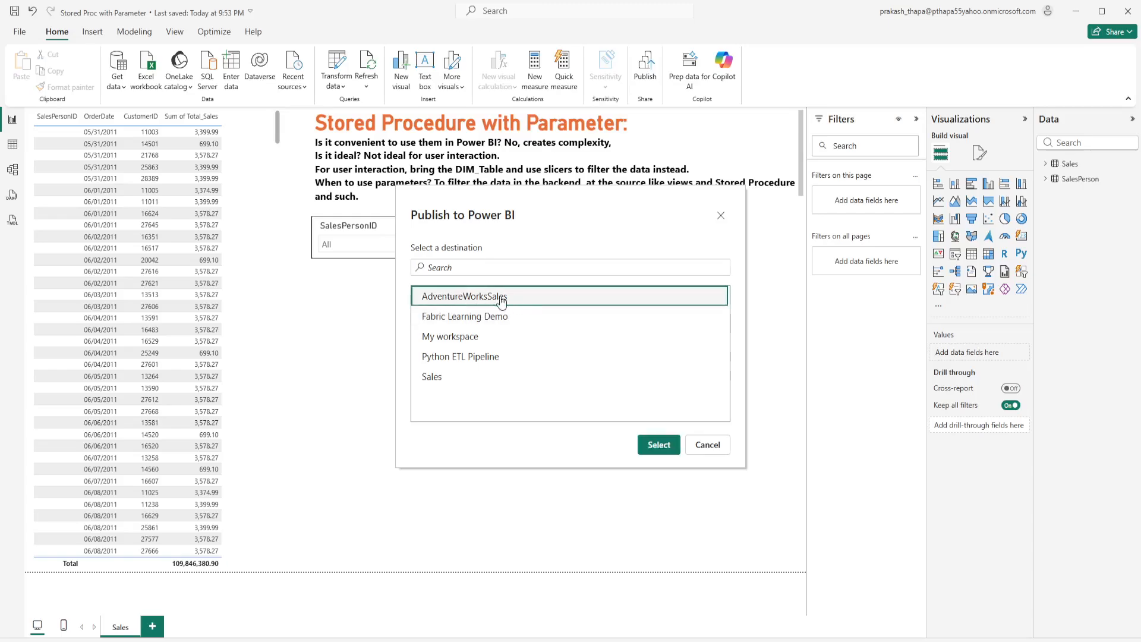
pyautogui.click(660, 453)
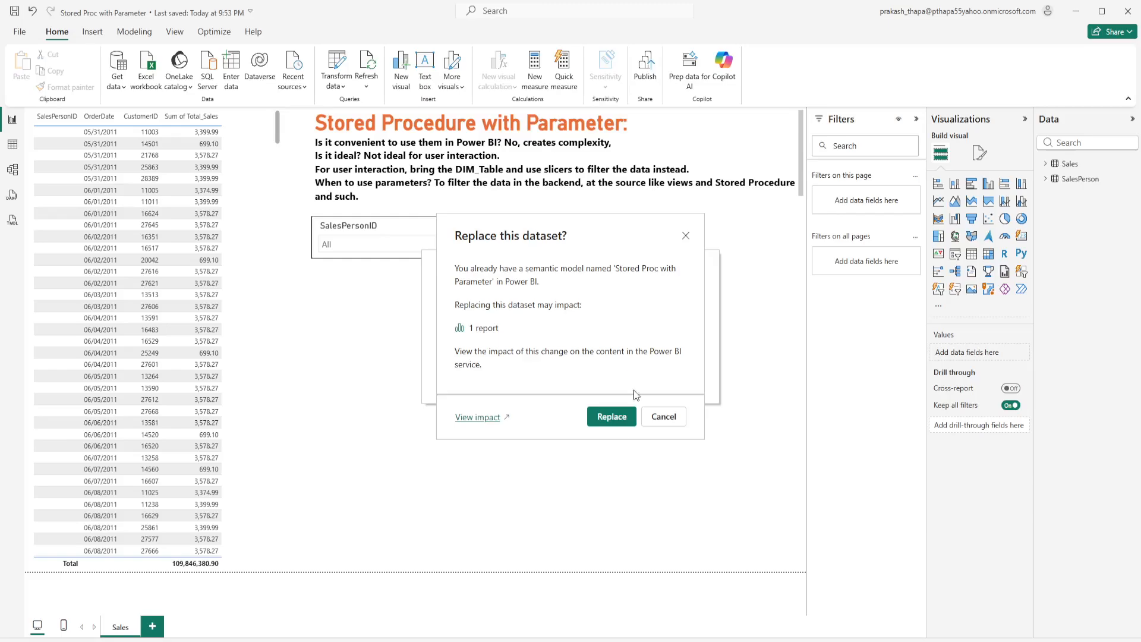
pyautogui.click(611, 416)
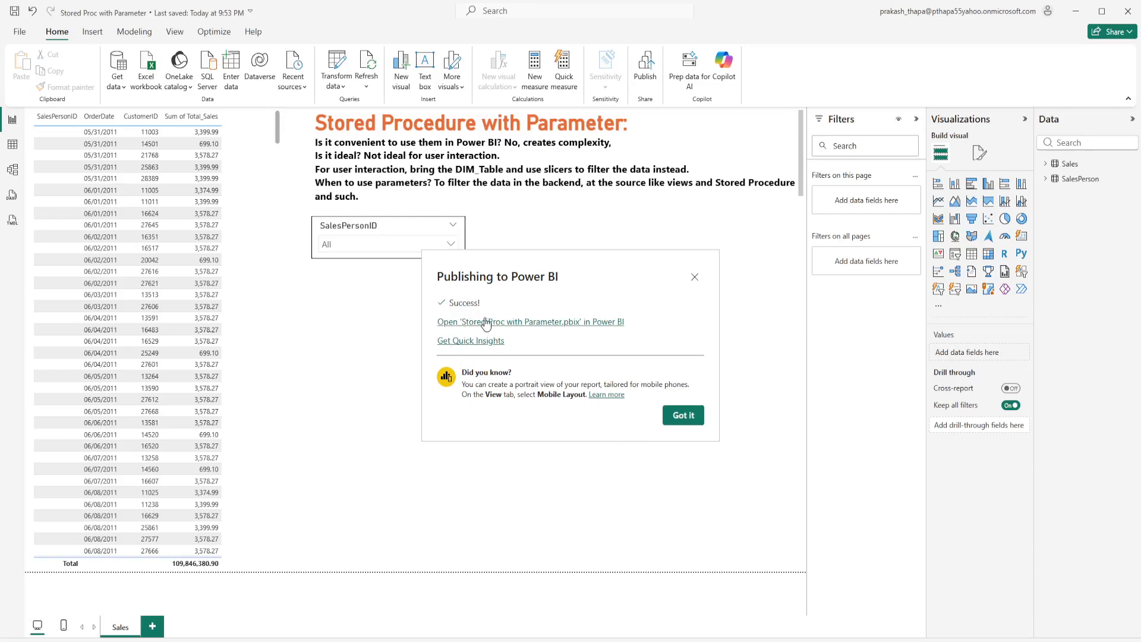
# Step: Switch to the published report in the Power BI service and open the scheduled refresh settings of AdventureWorksSales' 'Stored Proc with Parameter' semantic model
pyautogui.click(536, 323)
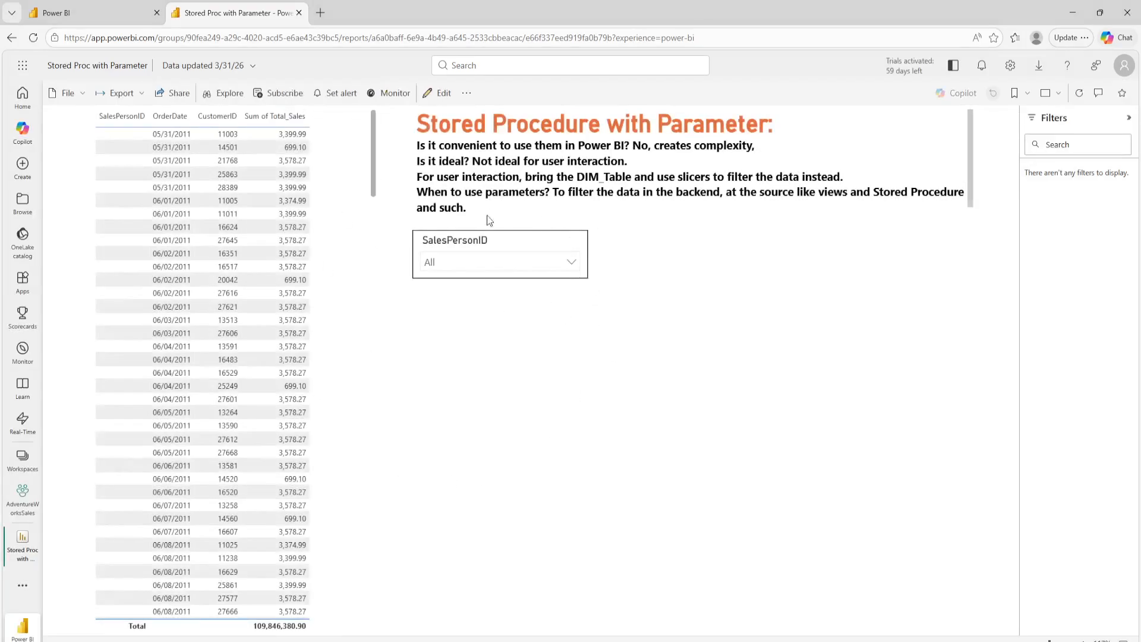
pyautogui.click(24, 458)
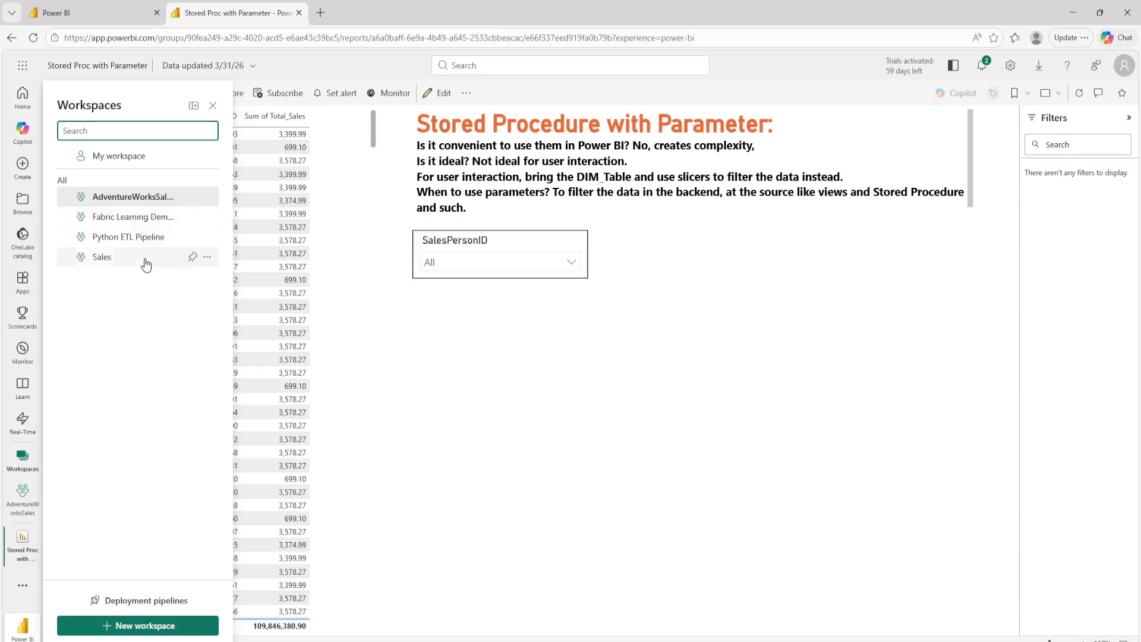
pyautogui.click(145, 198)
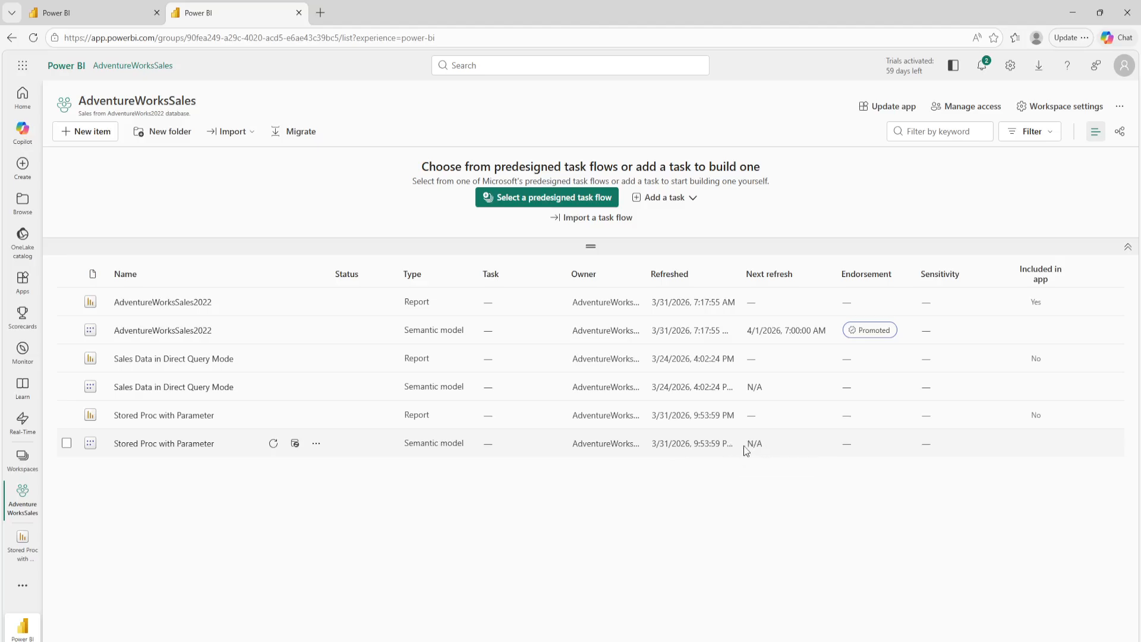
pyautogui.click(294, 445)
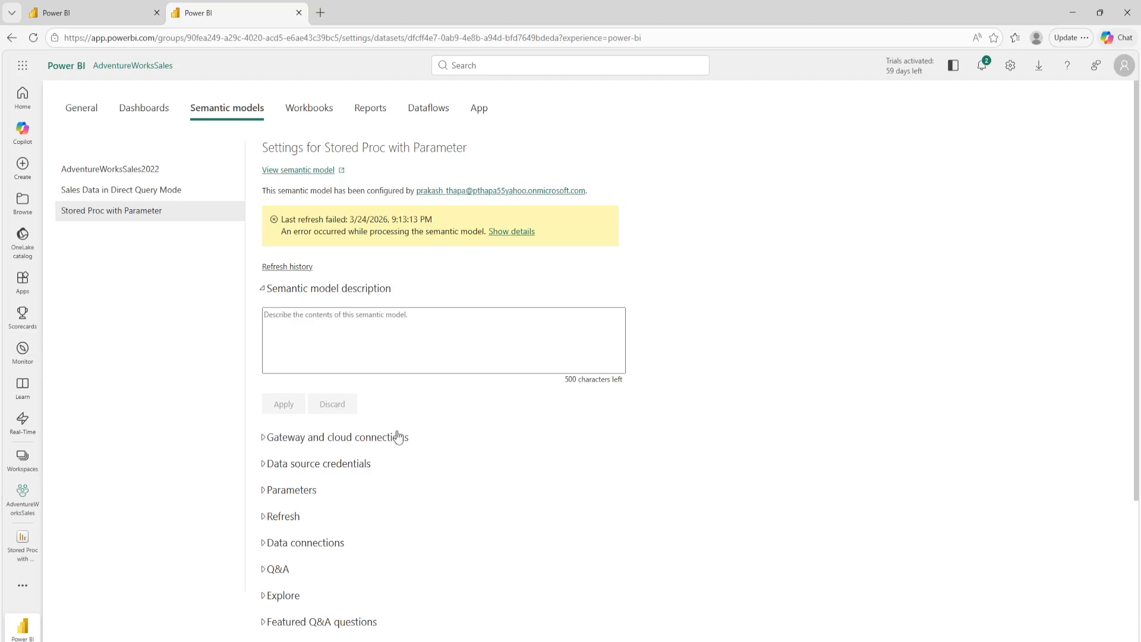
# Step: Examine the semantic model's gateway and cloud connections, including which gateway connection the SQL Server source maps to
pyautogui.click(261, 440)
pyautogui.scroll(-2, 345, 431)
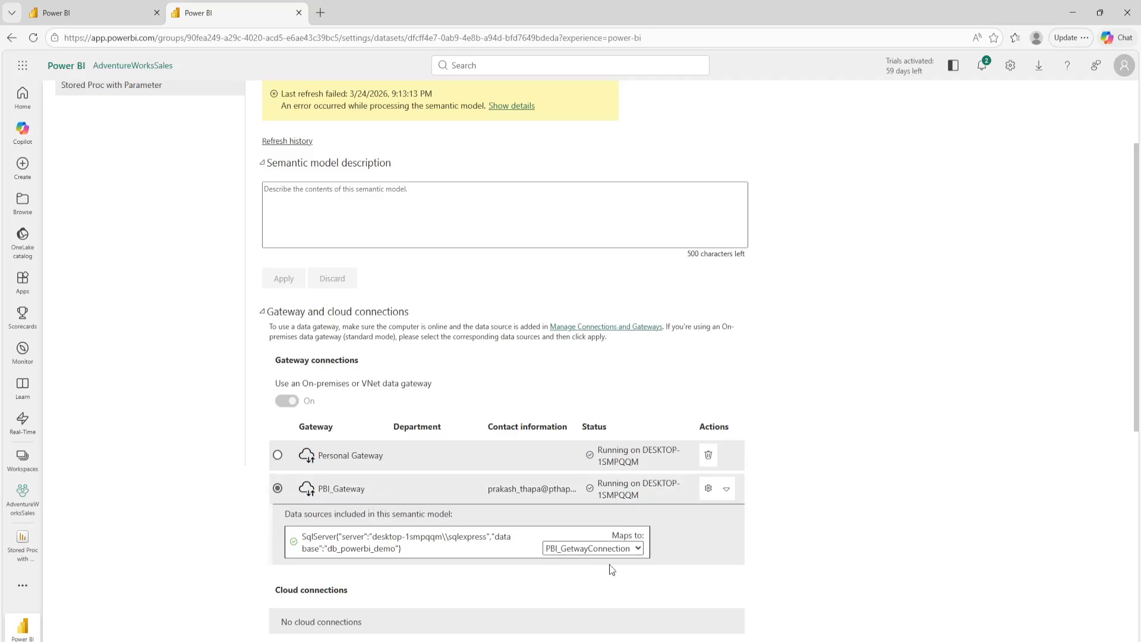
pyautogui.scroll(-2, 517, 534)
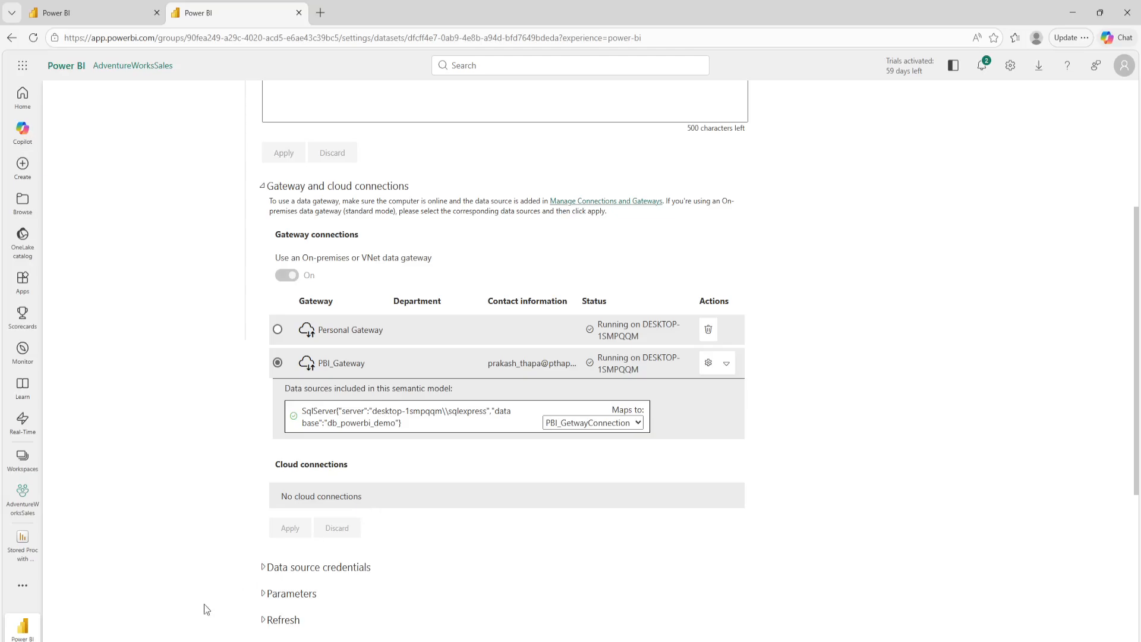
pyautogui.scroll(-2, 226, 594)
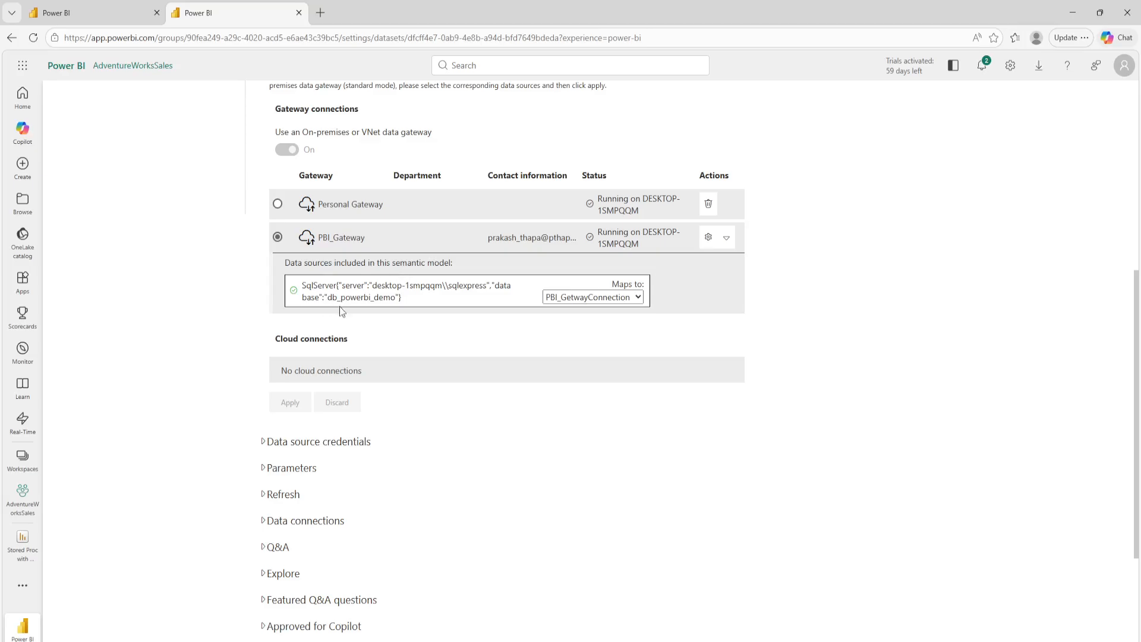
# Step: Turn on the scheduled refresh for the 'Stored Proc with Parameter' semantic model
pyautogui.scroll(-2, 368, 309)
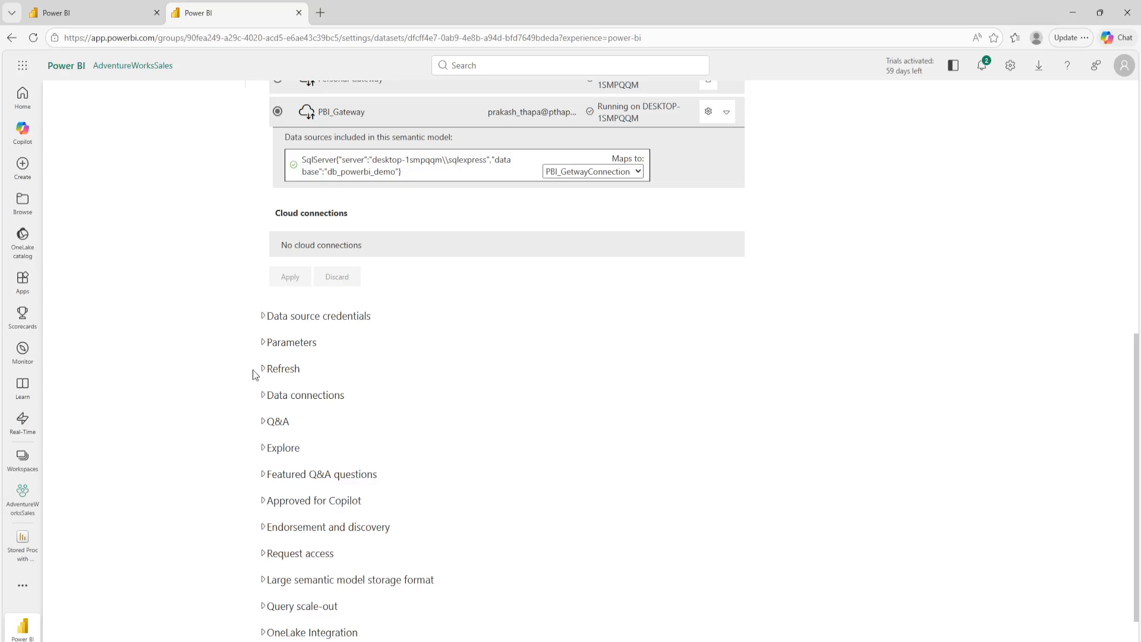
pyautogui.click(265, 373)
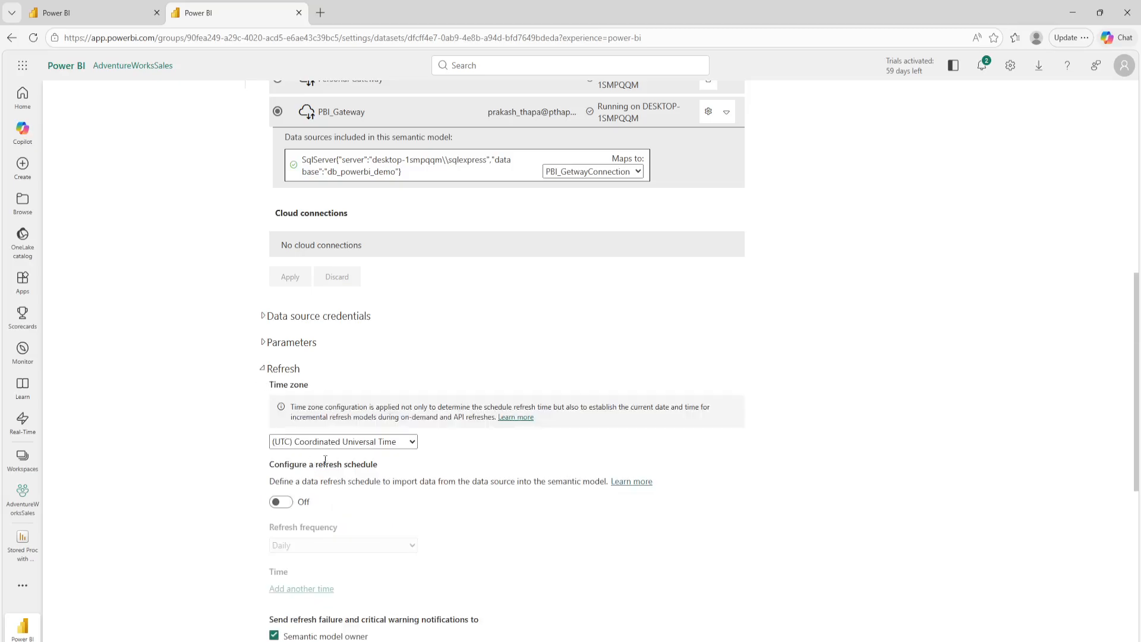
pyautogui.scroll(-1, 327, 462)
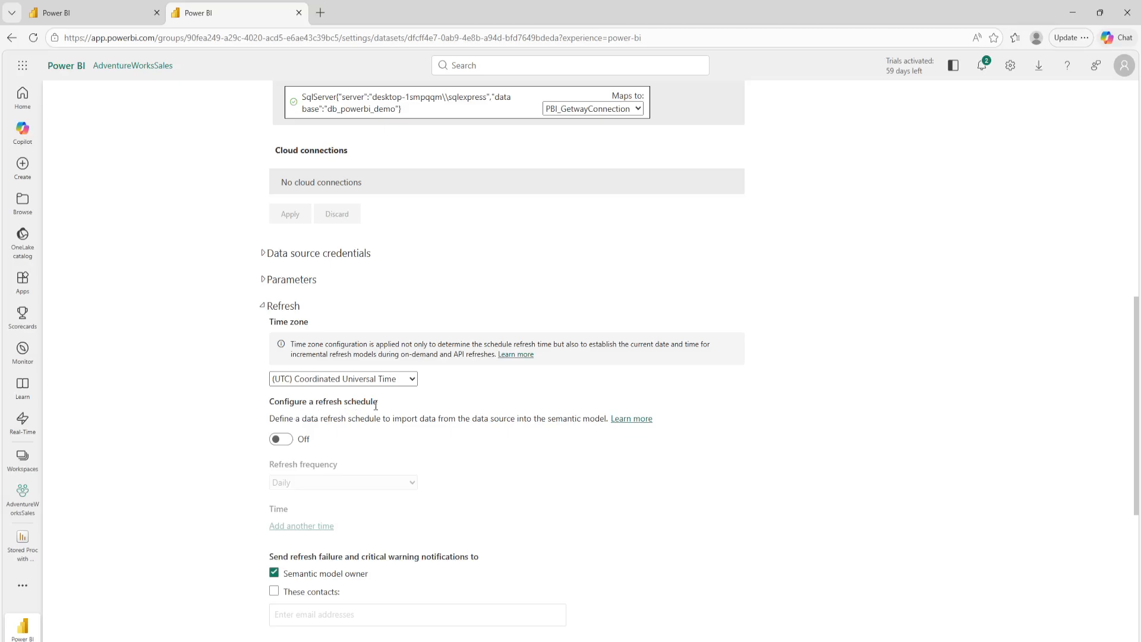
pyautogui.click(284, 440)
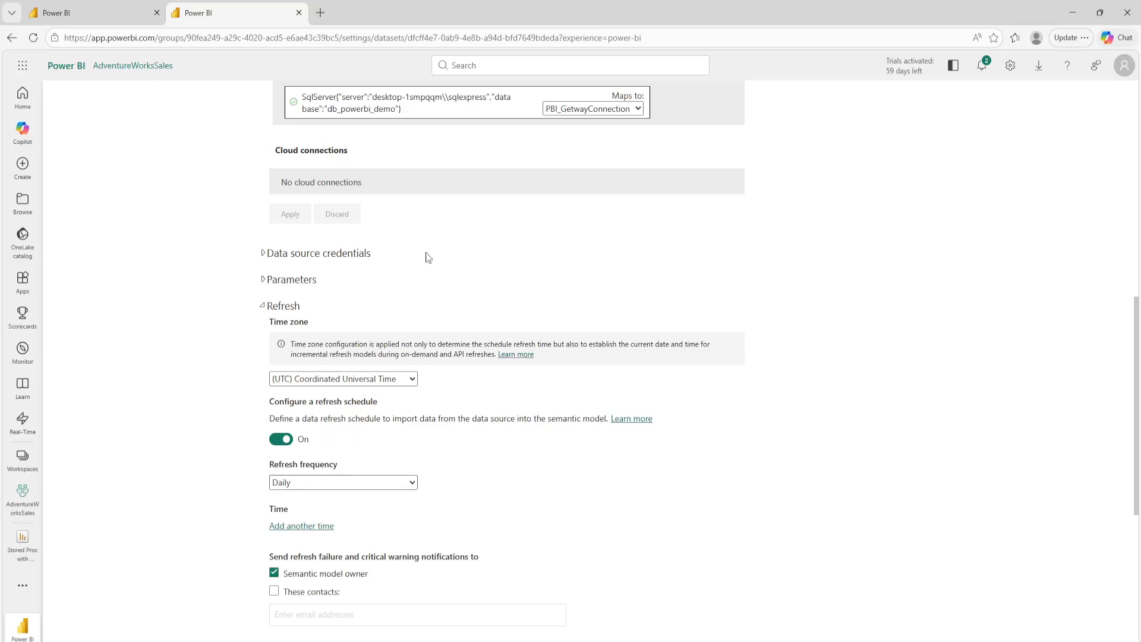
# Step: Try a Weekly refresh frequency with Sunday and Saturday excluded
pyautogui.click(292, 481)
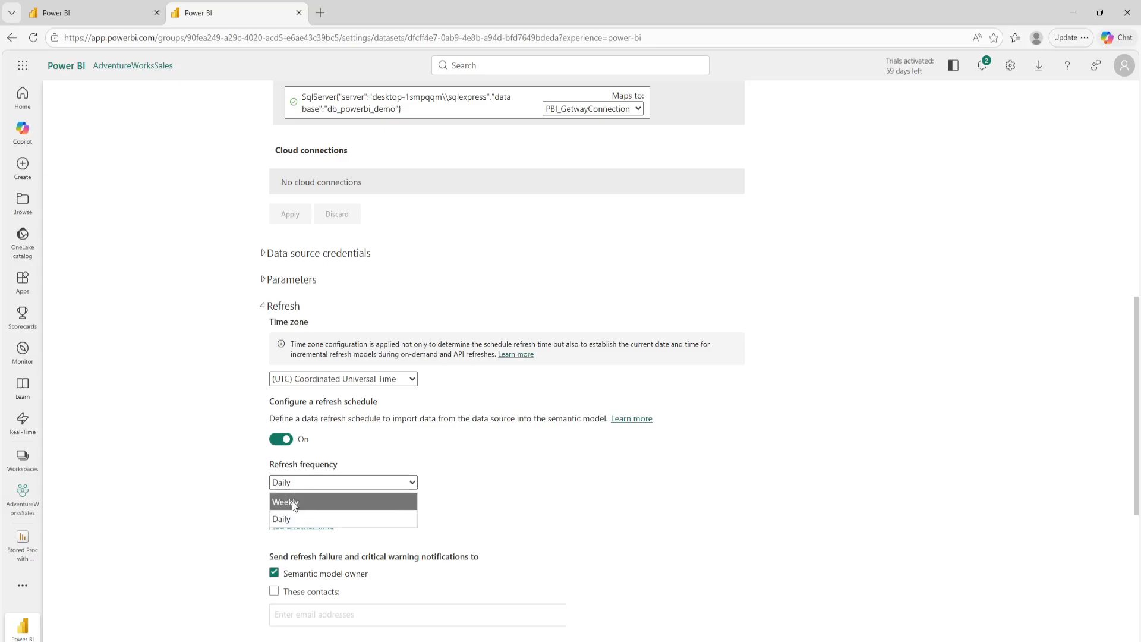
pyautogui.click(294, 504)
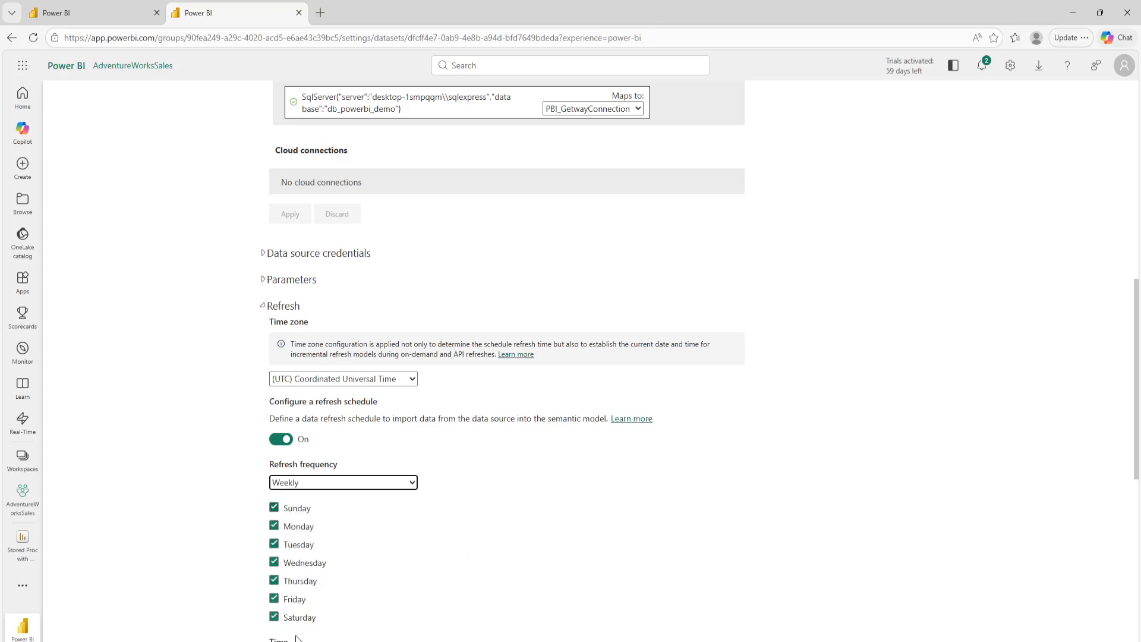
pyautogui.click(274, 506)
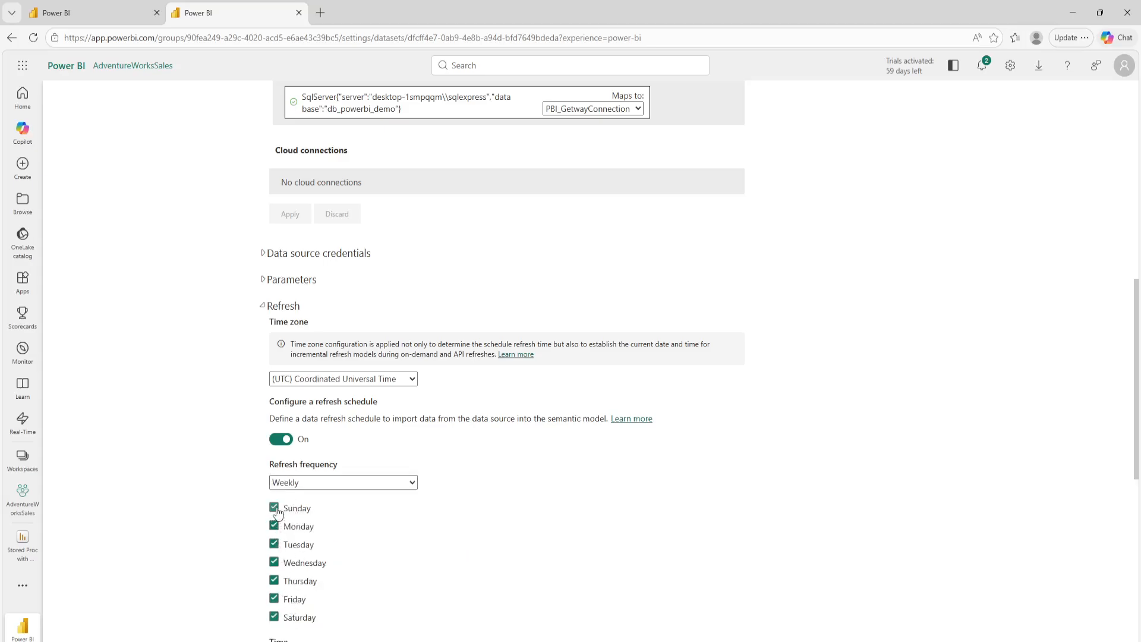
pyautogui.click(274, 615)
pyautogui.scroll(-2, 330, 559)
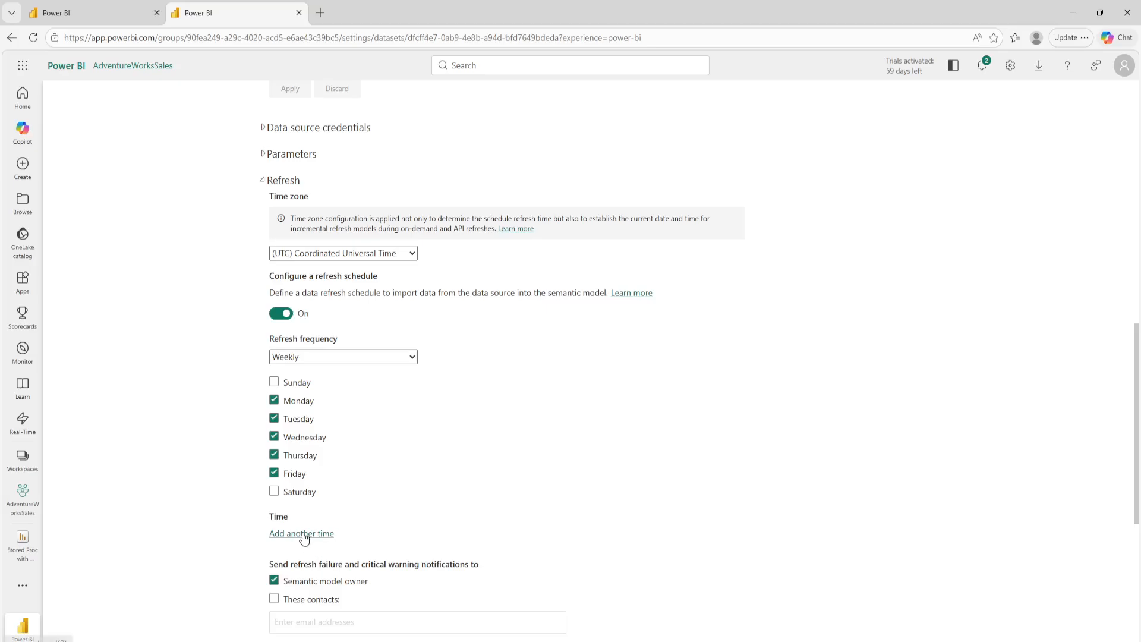
pyautogui.scroll(1, 304, 537)
# Step: Set the refresh frequency to Daily and add a refresh time of 7:00 AM
pyautogui.click(403, 423)
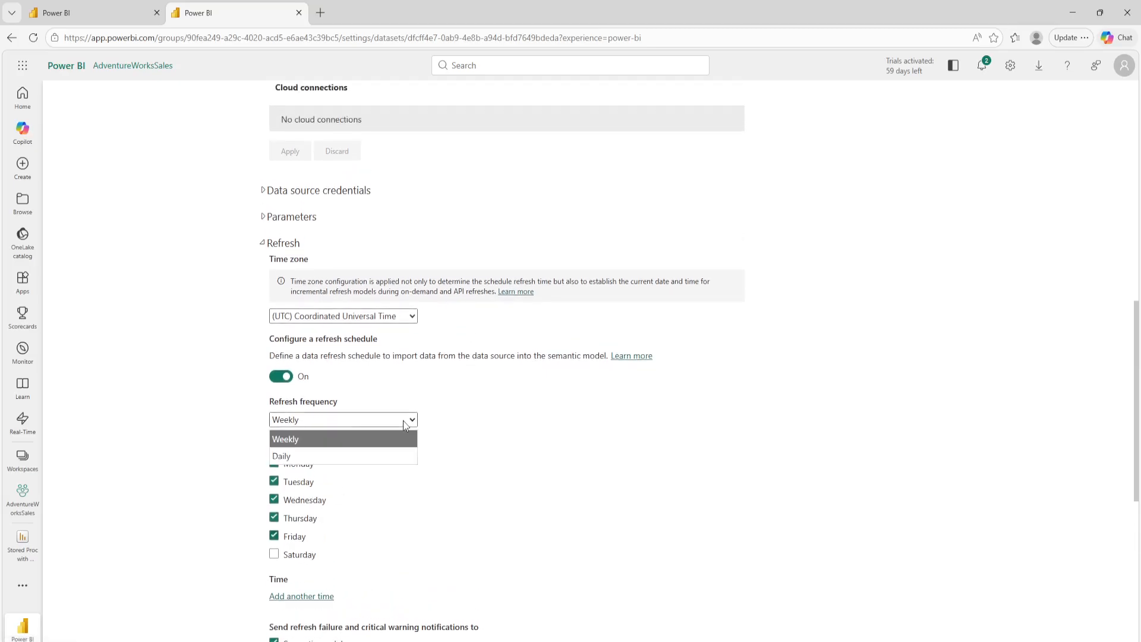
pyautogui.click(289, 456)
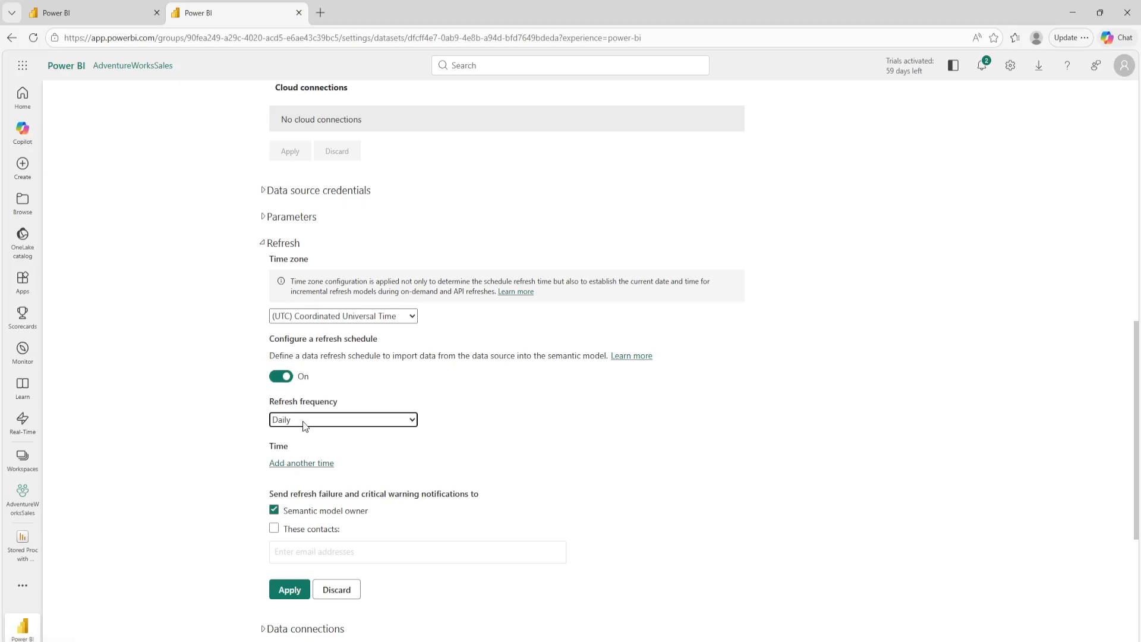
pyautogui.click(284, 469)
pyautogui.click(287, 466)
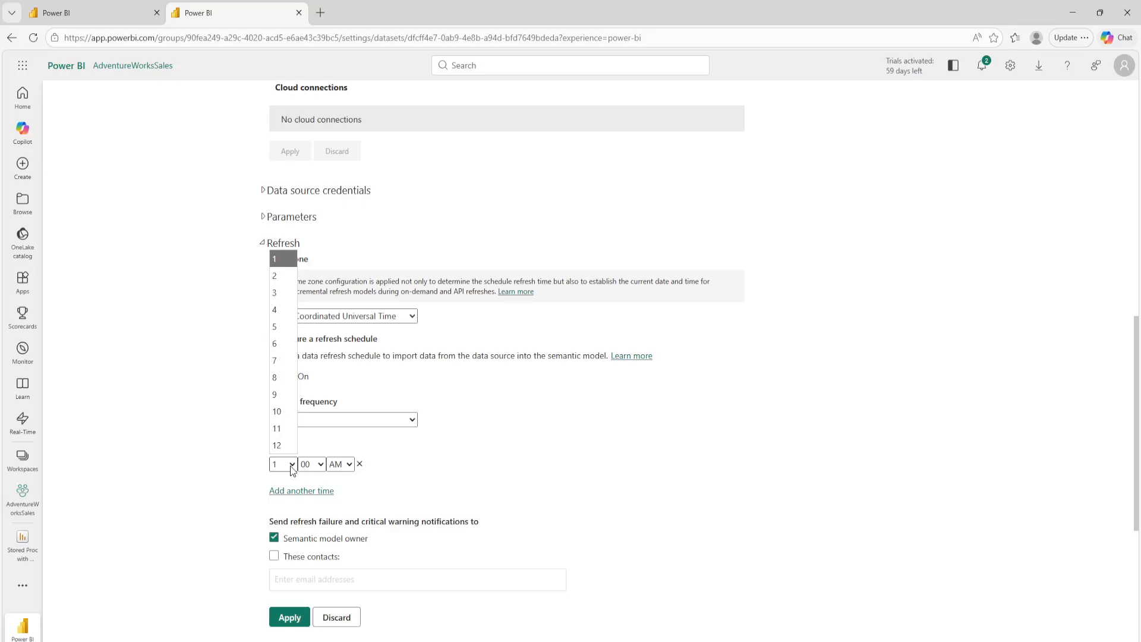
pyautogui.click(276, 360)
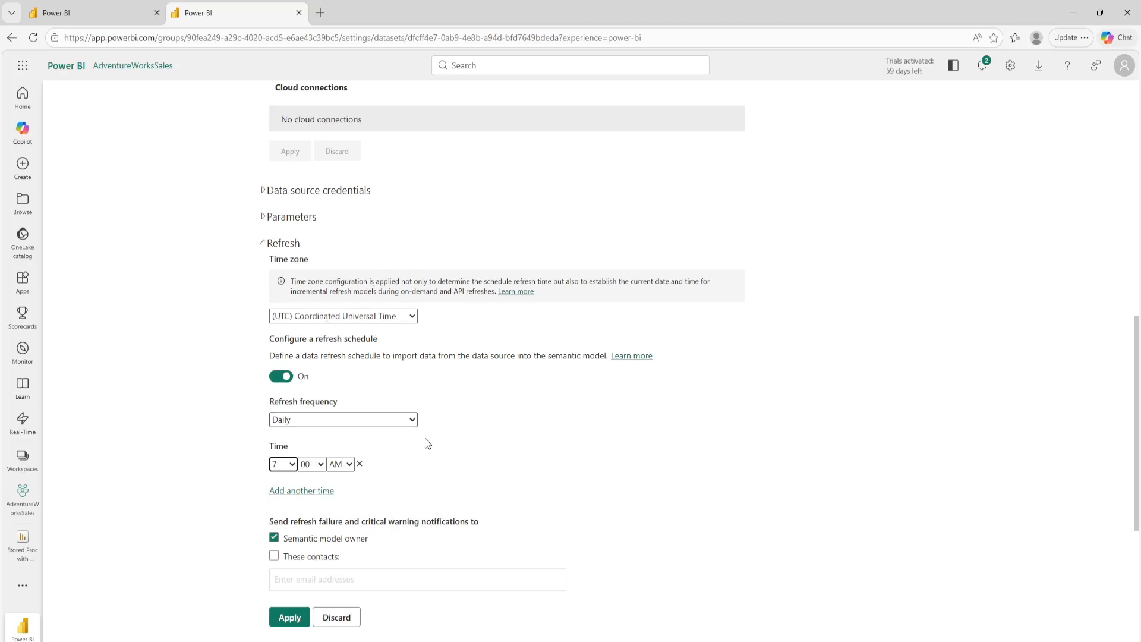
# Step: Try adding an extra contact's e-mail to the refresh failure notifications, and withdraw it
pyautogui.scroll(-1, 426, 442)
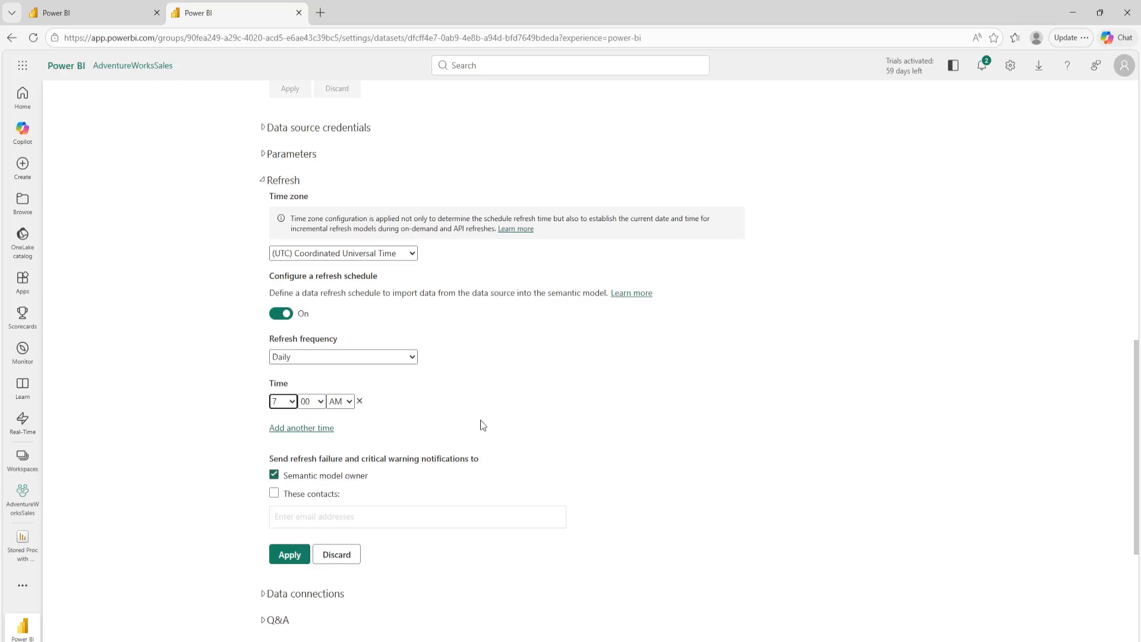
pyautogui.scroll(3, 478, 425)
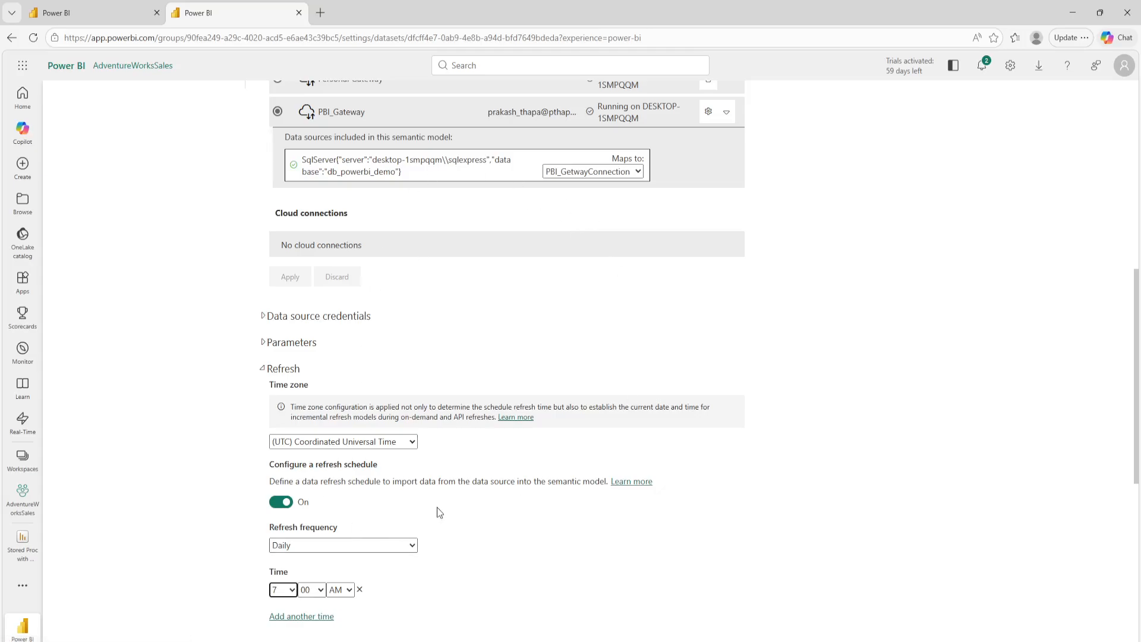
pyautogui.scroll(-2, 436, 508)
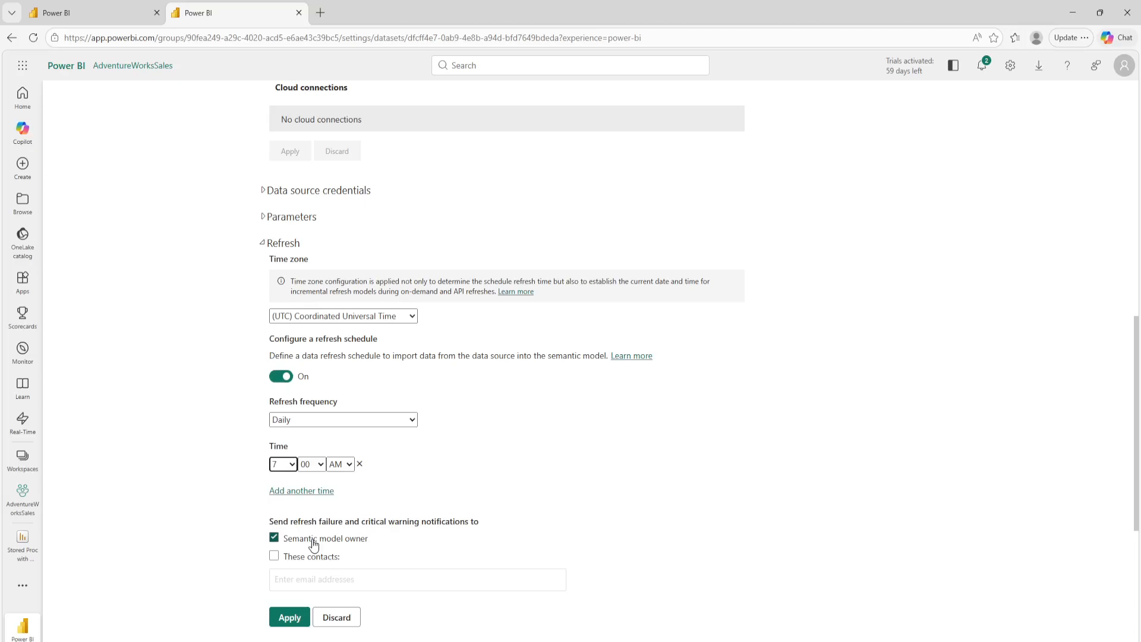
pyautogui.click(273, 556)
pyautogui.click(289, 577)
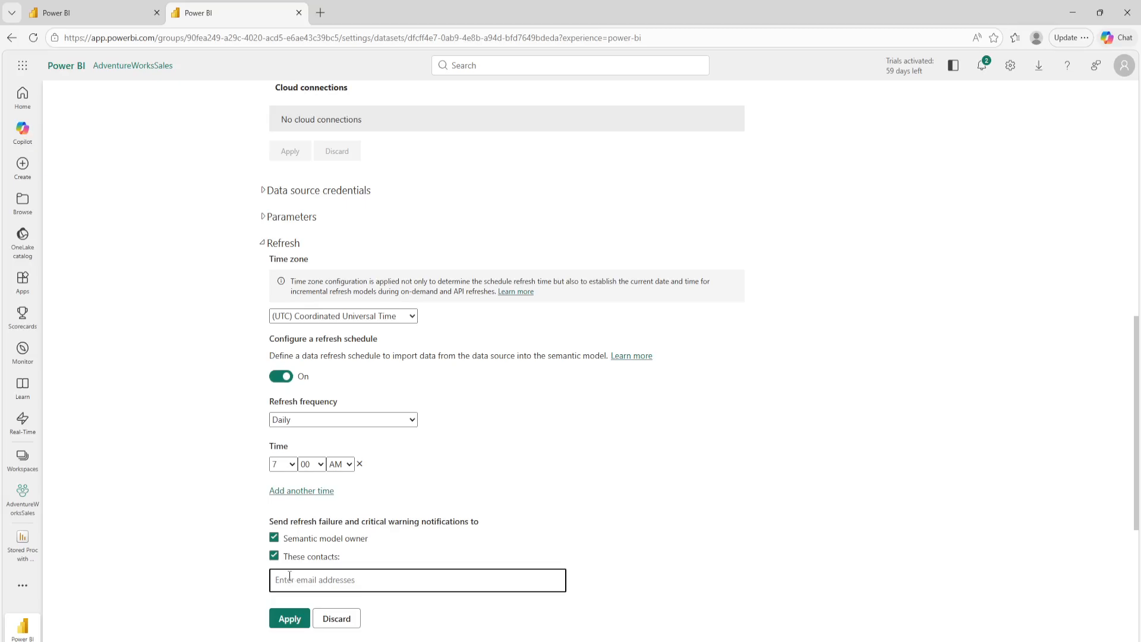
pyautogui.write('abc@')
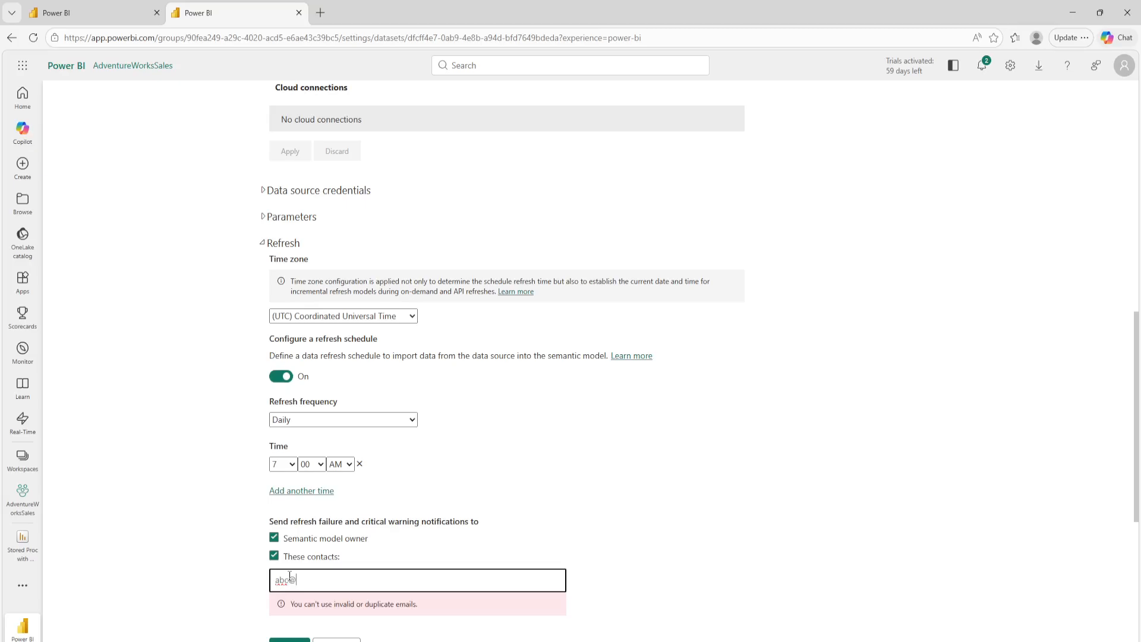
pyautogui.hotkey('ctrl', 'a')
pyautogui.press('BackSpace')
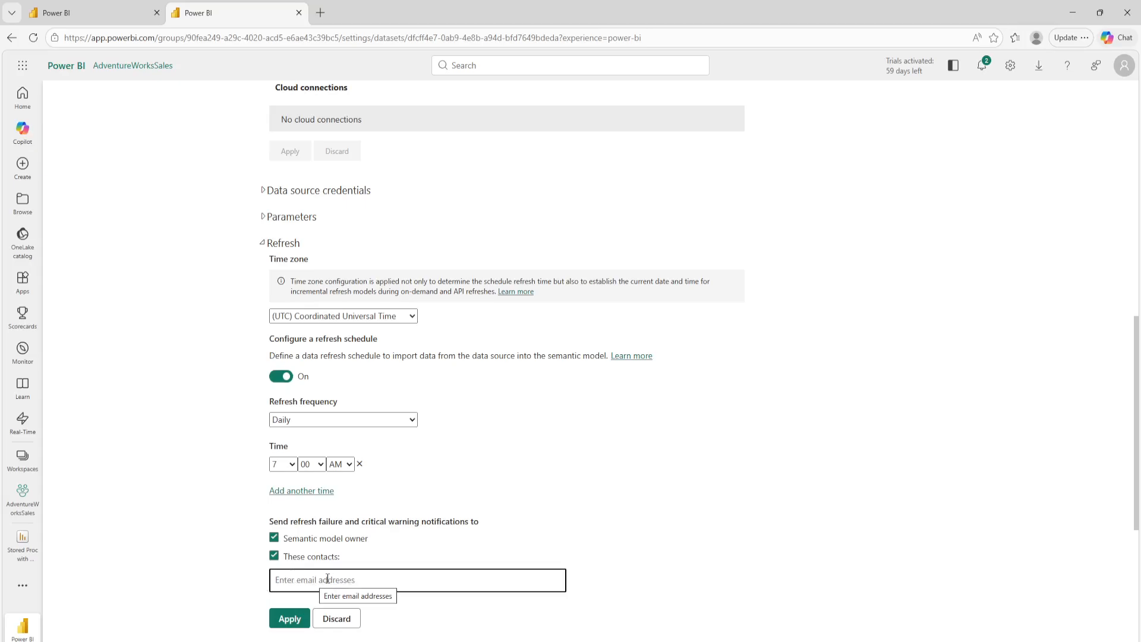
pyautogui.click(274, 556)
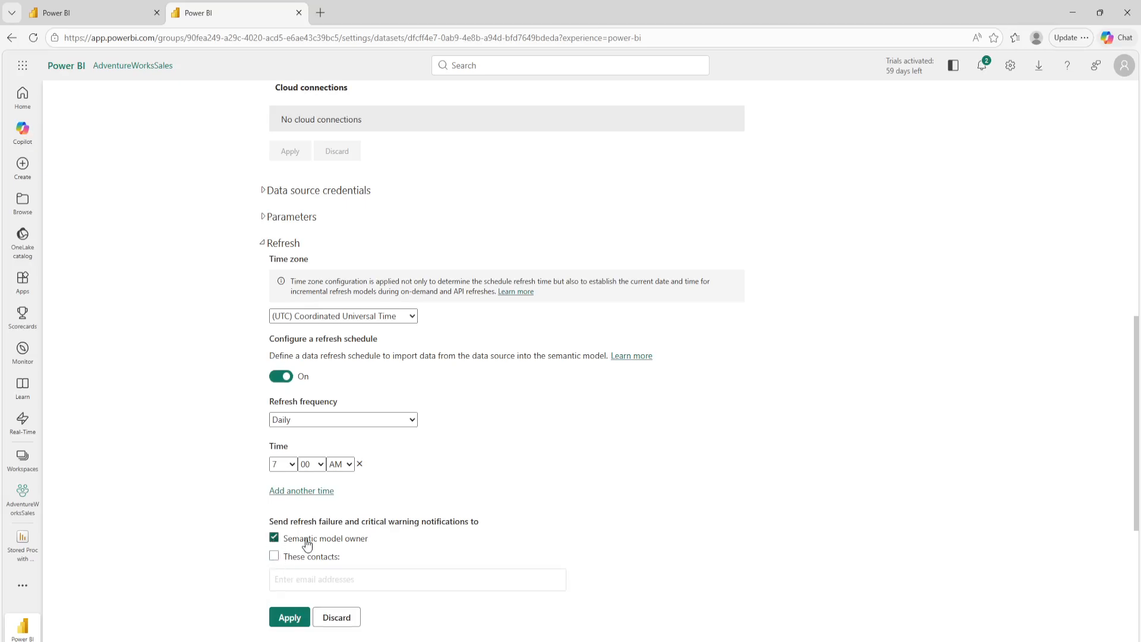
# Step: Apply the refresh schedule to the semantic model
pyautogui.click(288, 618)
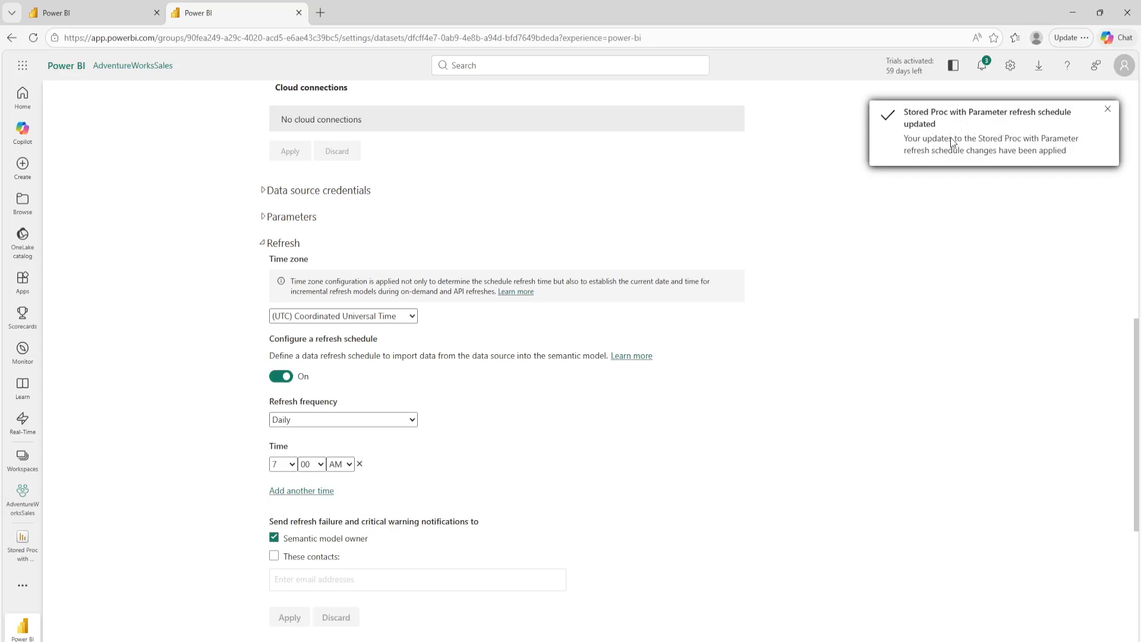
# Step: Refresh the 'Stored Proc with Parameter' semantic model on demand from the AdventureWorksSales workspace and widen the Refreshed column
pyautogui.click(26, 499)
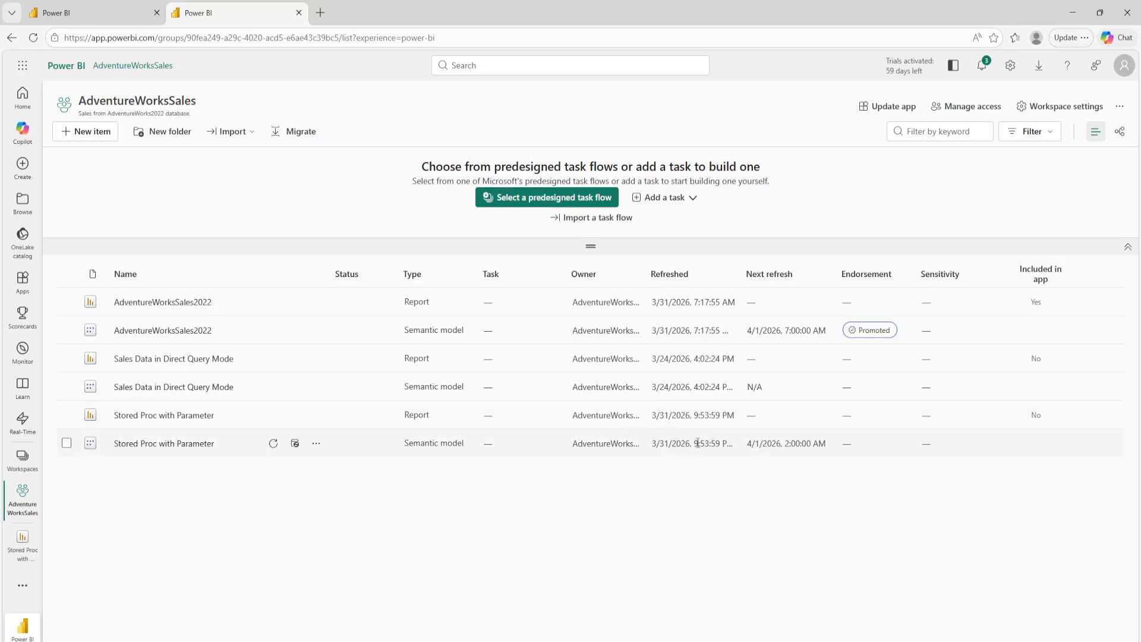
pyautogui.click(273, 447)
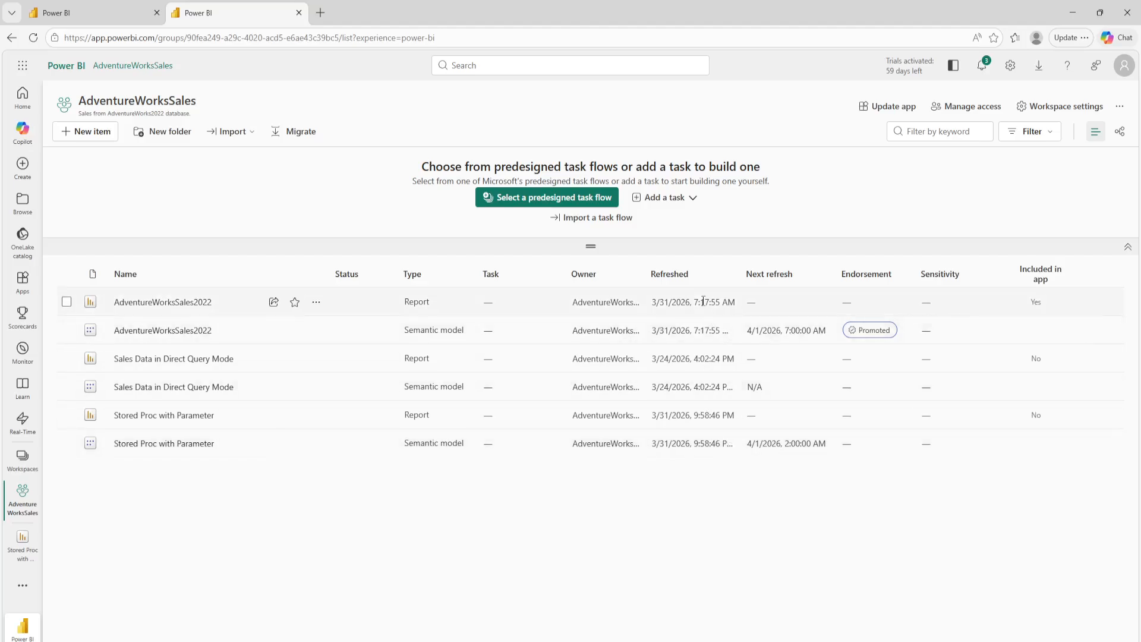
pyautogui.moveTo(738, 267); pyautogui.dragTo(752, 265)
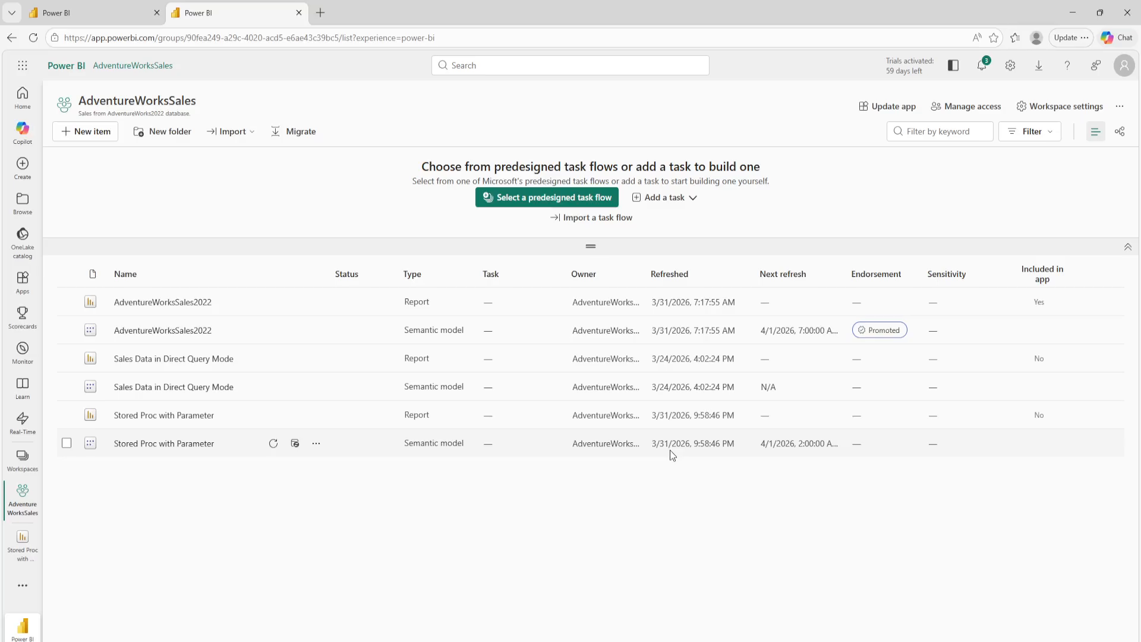